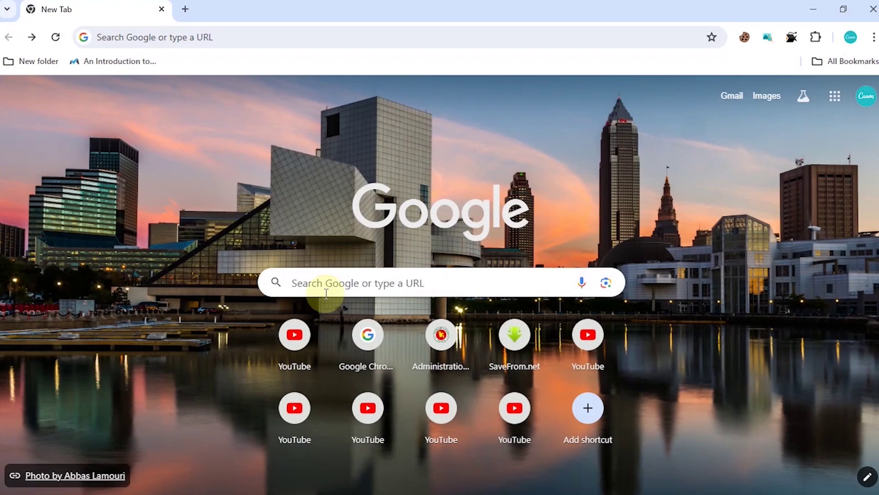
Step: Search Google for "mango tree" and open the Wikipedia article on Mangifera indica
left_click(326, 285)
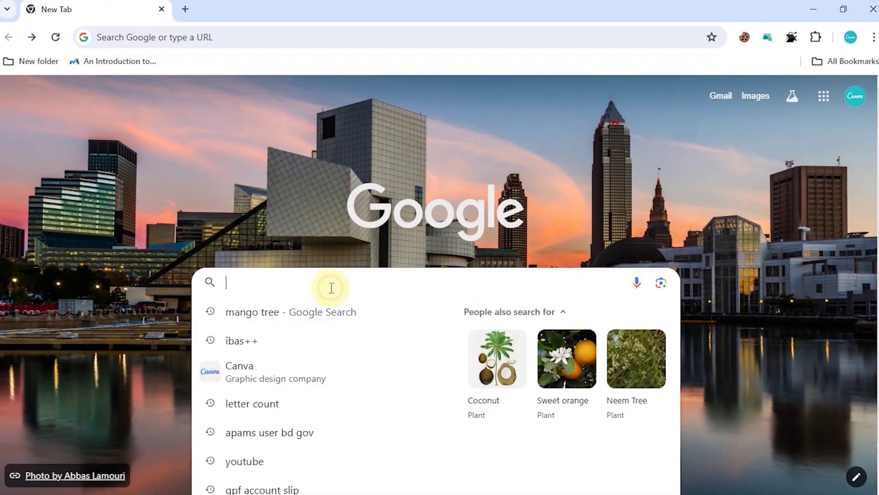
left_click(291, 313)
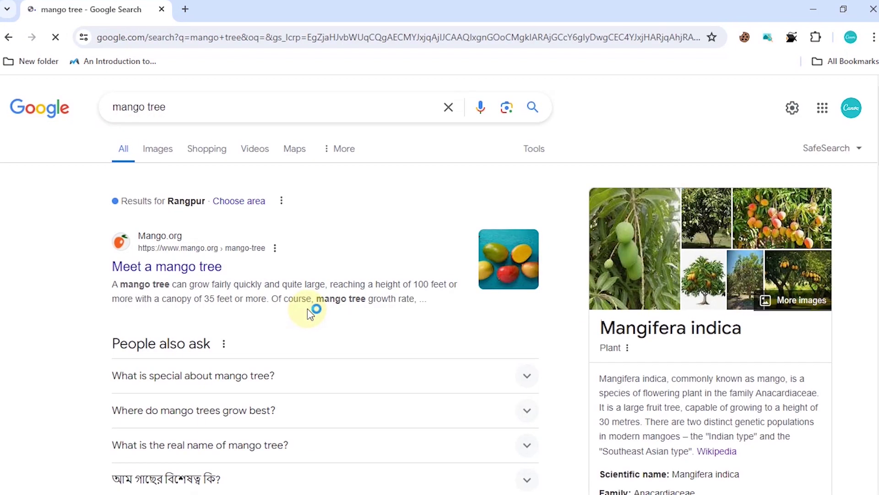
scroll(308, 303, "down", 4)
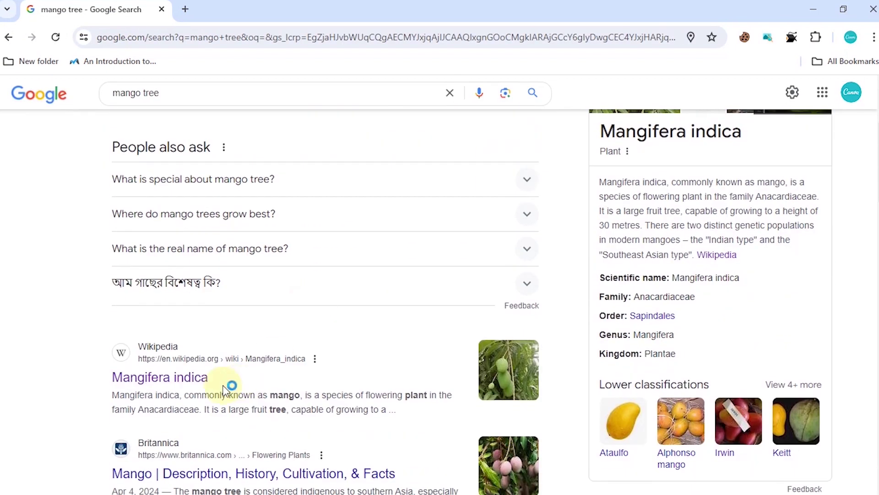
left_click(178, 380)
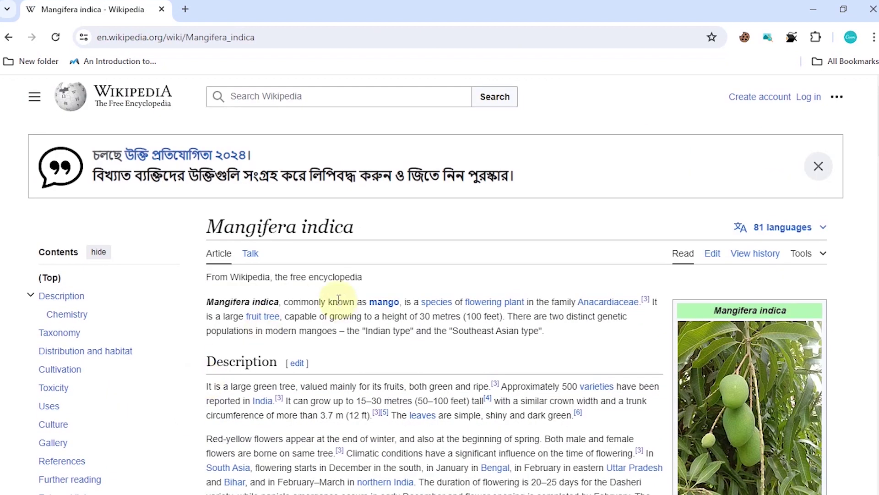
Step: Select the Mangifera indica article from its introduction through the Gallery images and copy it
scroll(339, 298, "down", 3)
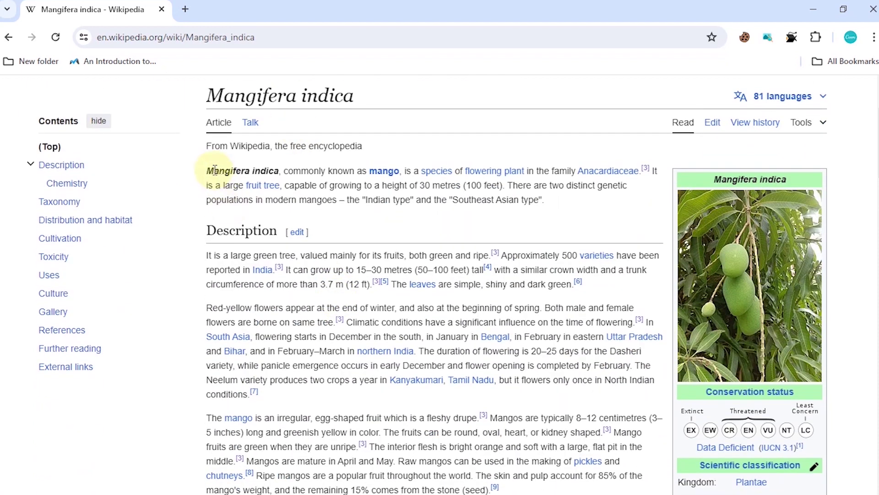
left_click_drag(210, 173, 435, 343)
scroll(373, 288, "down", 4)
scroll(383, 288, "down", 10)
scroll(379, 294, "down", 5)
scroll(403, 477, "down", 3)
scroll(418, 319, "up", 14)
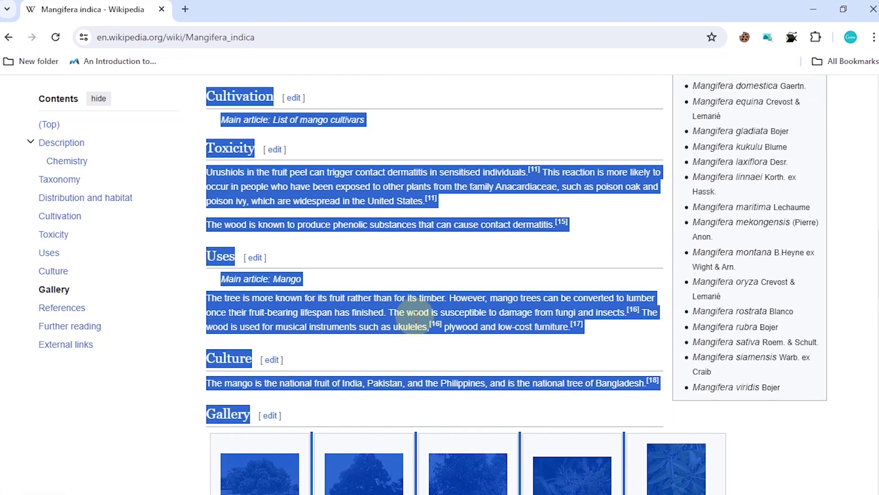
scroll(414, 259, "up", 8)
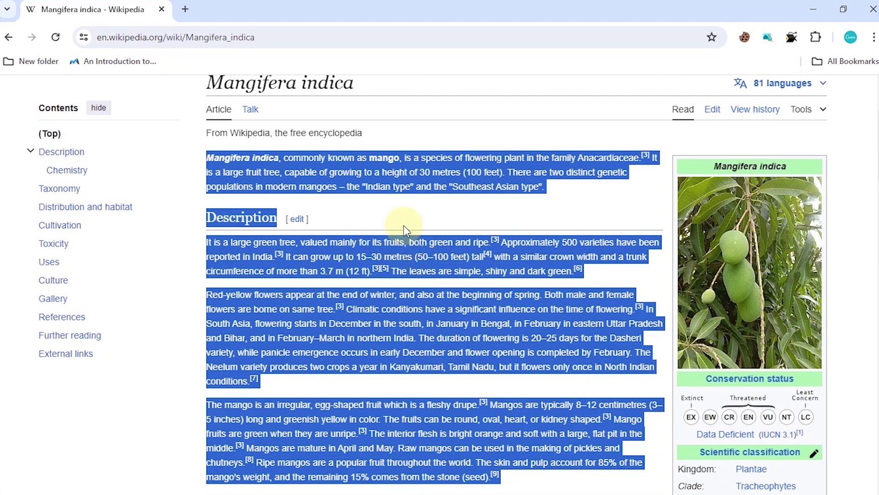
right_click(383, 165)
left_click(402, 176)
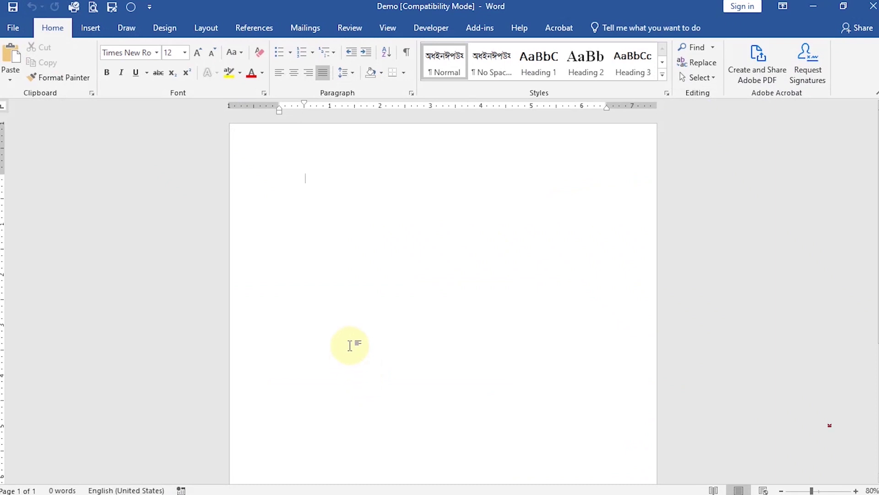
Step: Switch to the Demo document in Word, paste the copied article and clear all formatting from the entire text
key("ctrl+v")
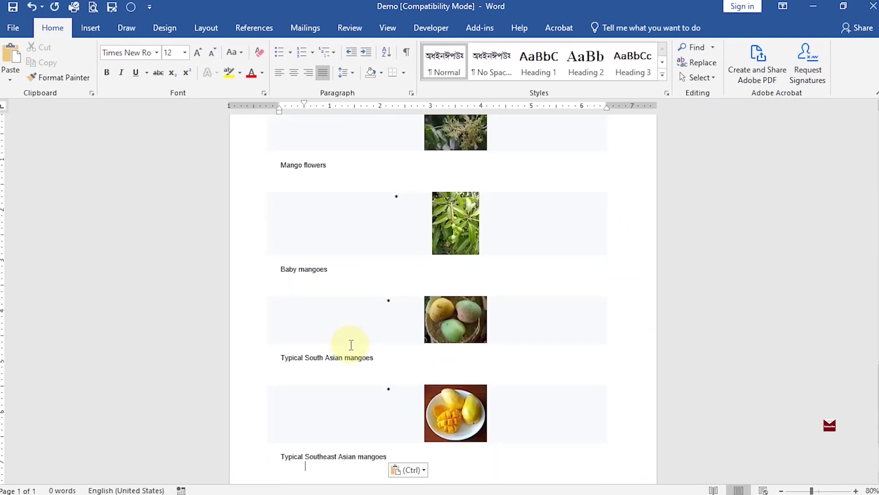
scroll(417, 313, "up", 15)
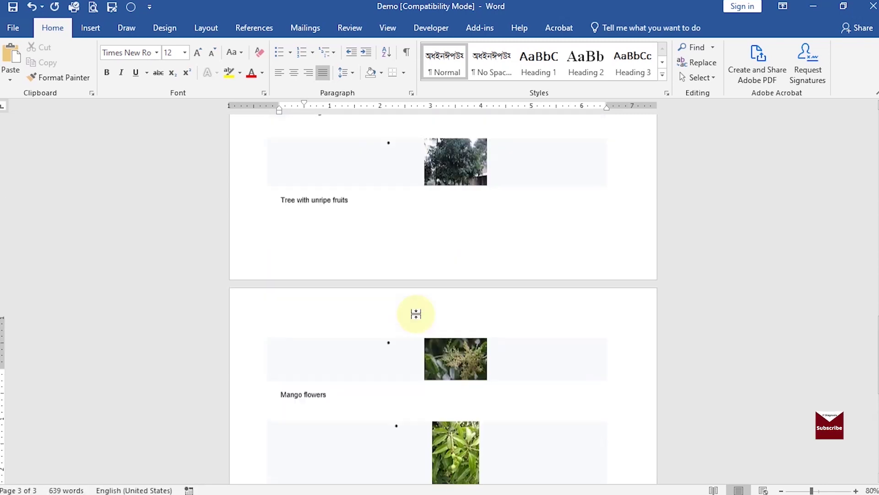
scroll(417, 314, "up", 10)
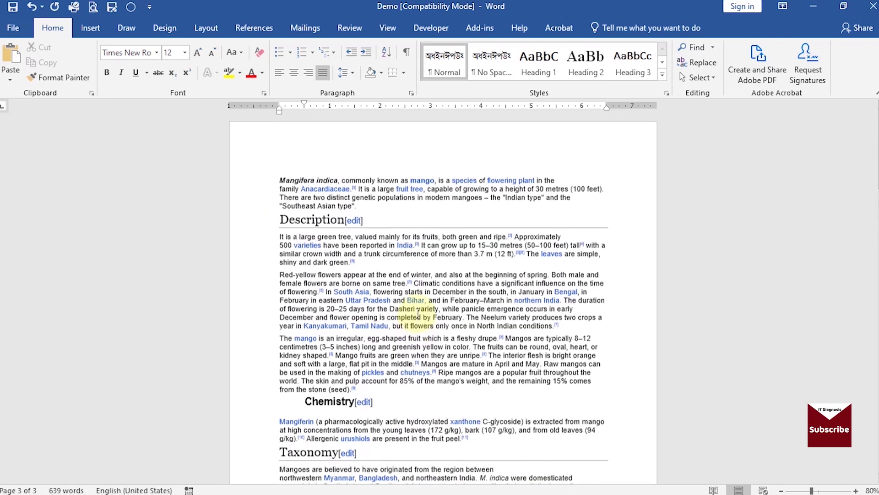
key("ctrl+a")
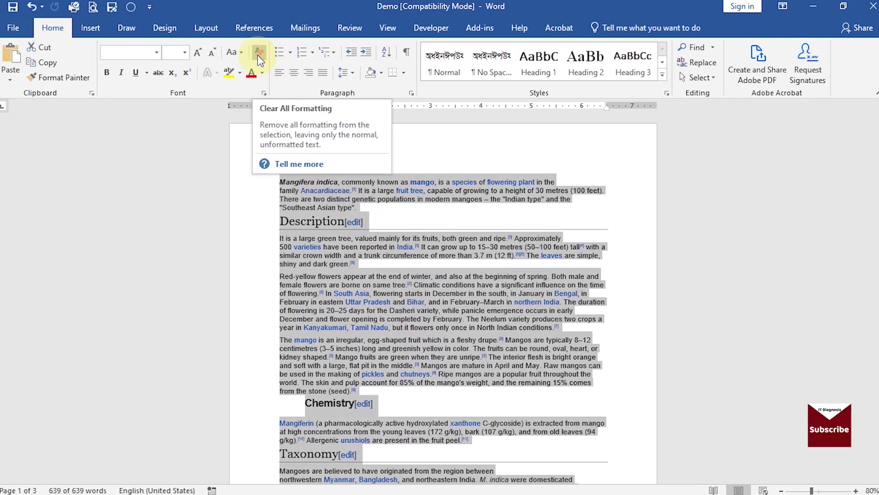
left_click(258, 55)
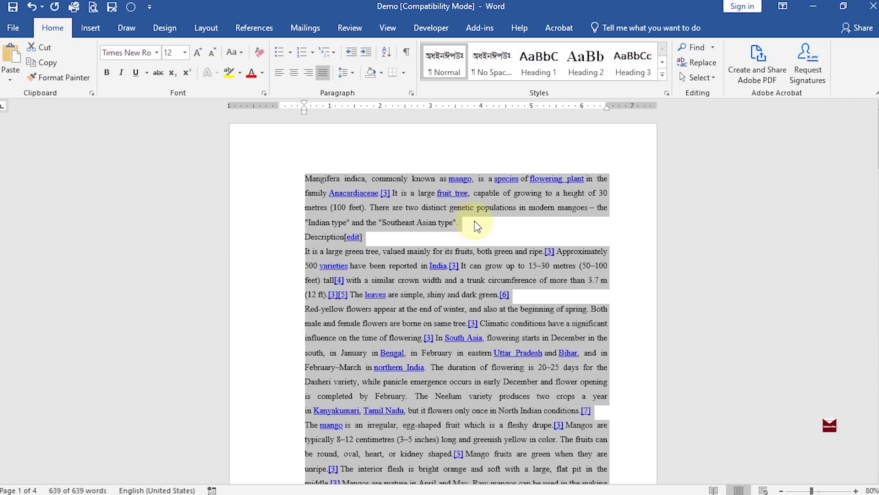
Step: Set the line spacing of the whole text to 1.15 and insert a blank line above the Description heading
left_click(352, 73)
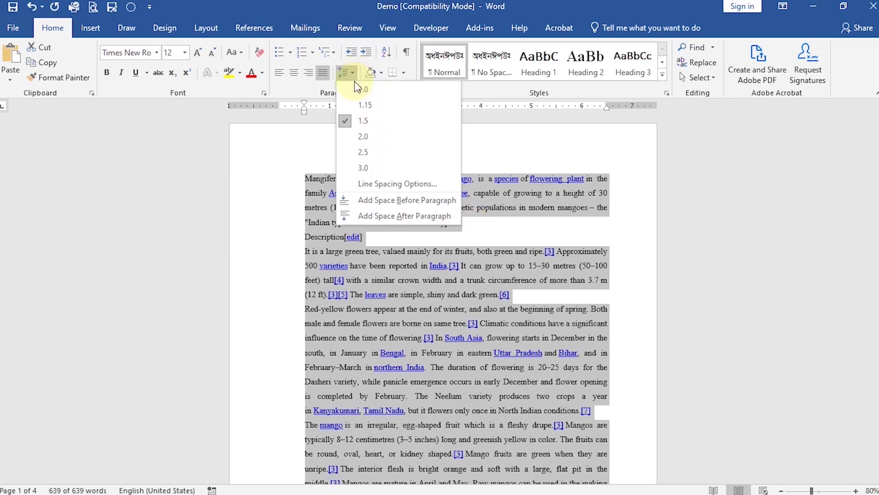
left_click(362, 105)
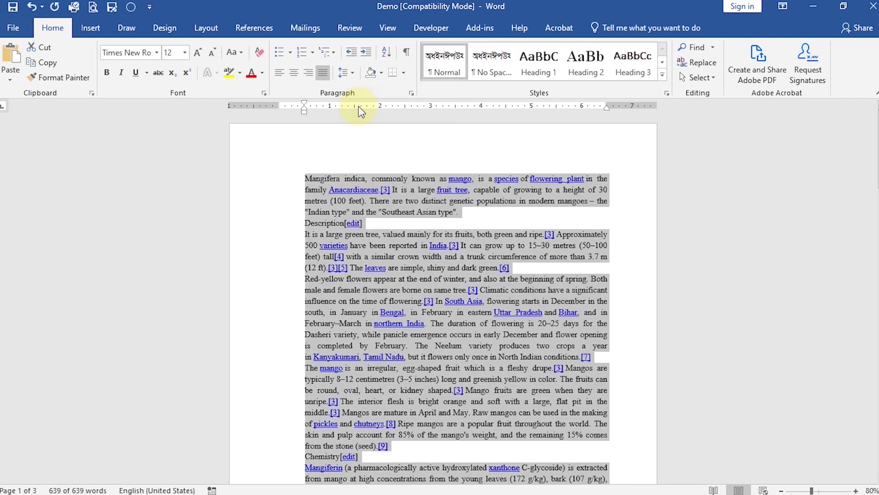
left_click(480, 213)
key("Return")
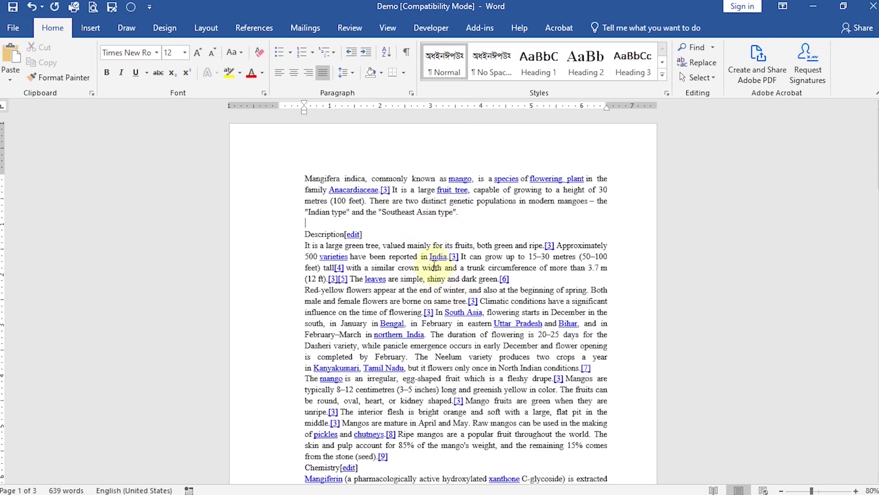
Step: Remove the underline from all text in the document and leave it non-bold
key("ctrl+a")
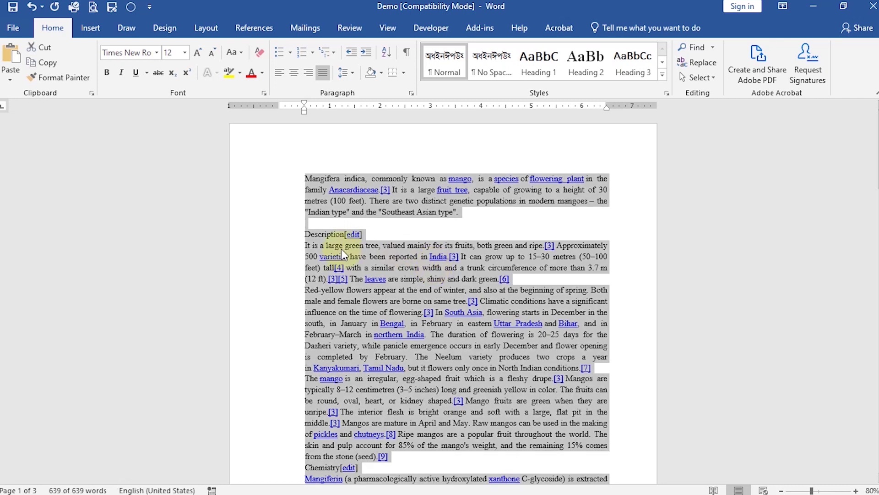
left_click(135, 73)
left_click(136, 73)
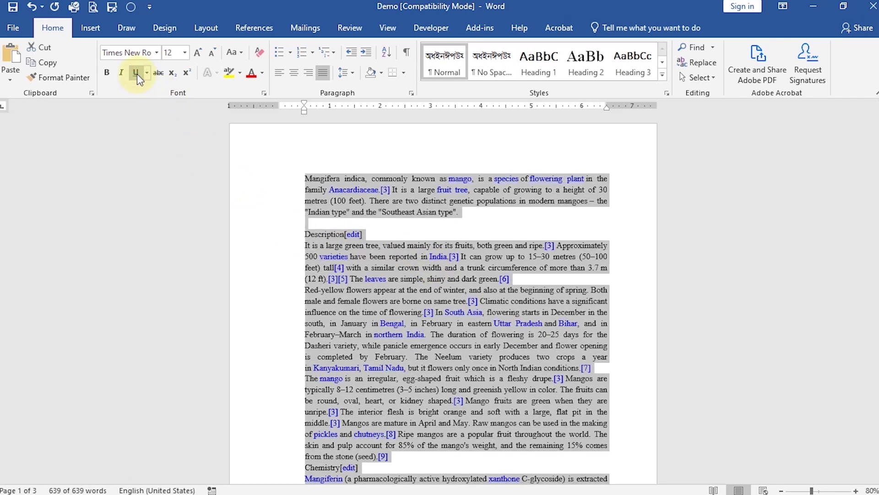
left_click(108, 75)
left_click(108, 76)
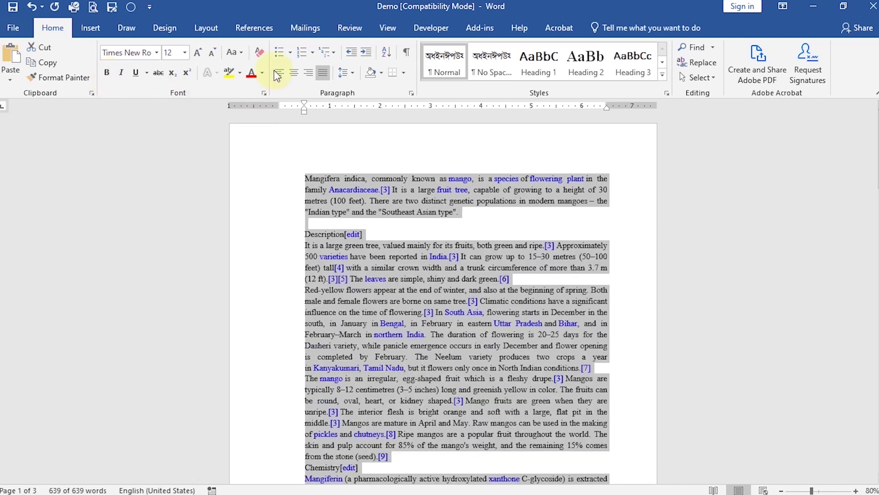
Step: Set the font color of all text in the document to Automatic
left_click(262, 74)
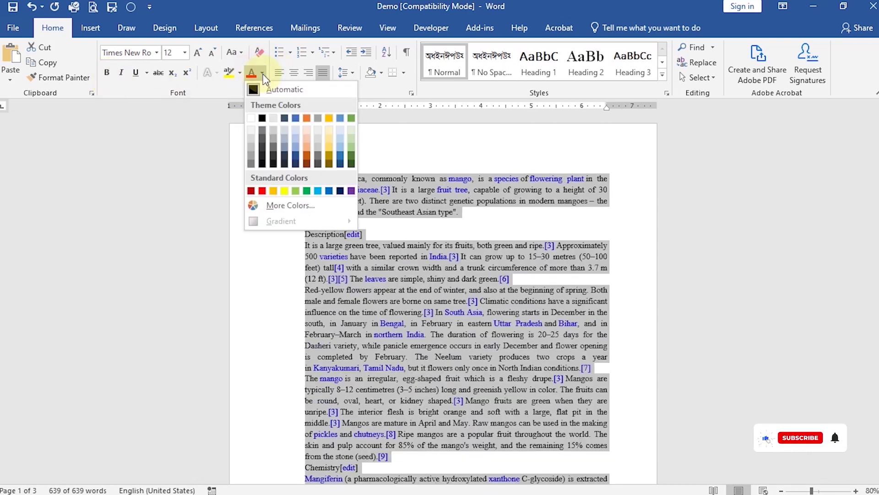
left_click(254, 89)
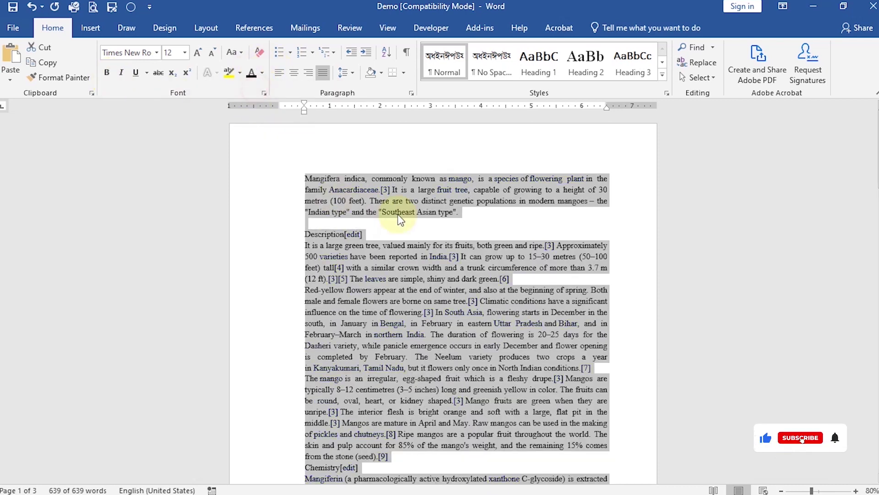
left_click(429, 184)
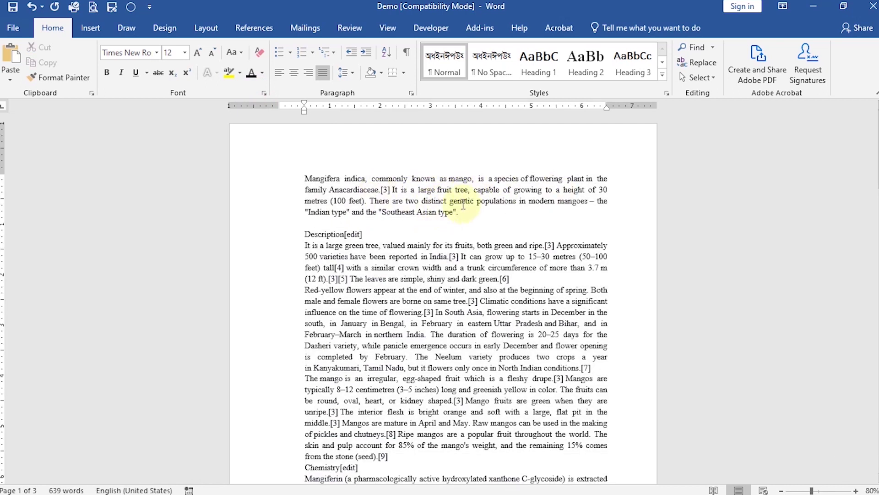
scroll(436, 300, "down", 20)
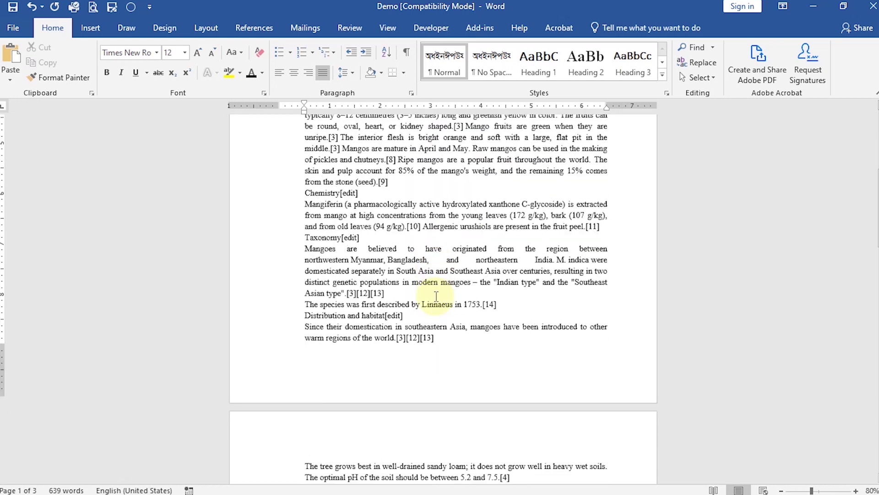
scroll(436, 296, "down", 15)
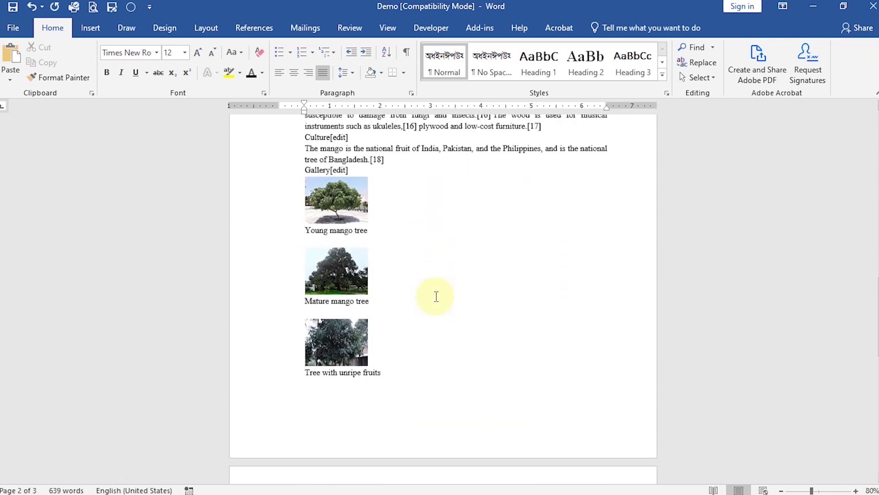
scroll(436, 296, "up", 8)
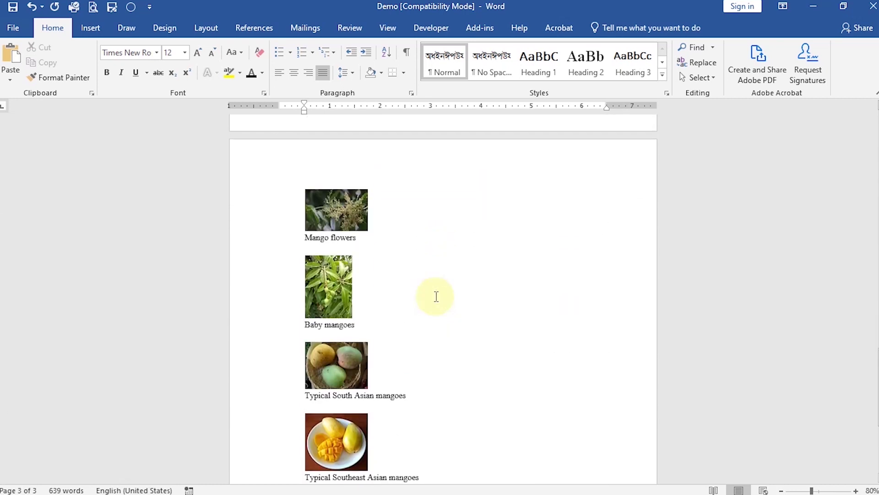
scroll(437, 297, "up", 20)
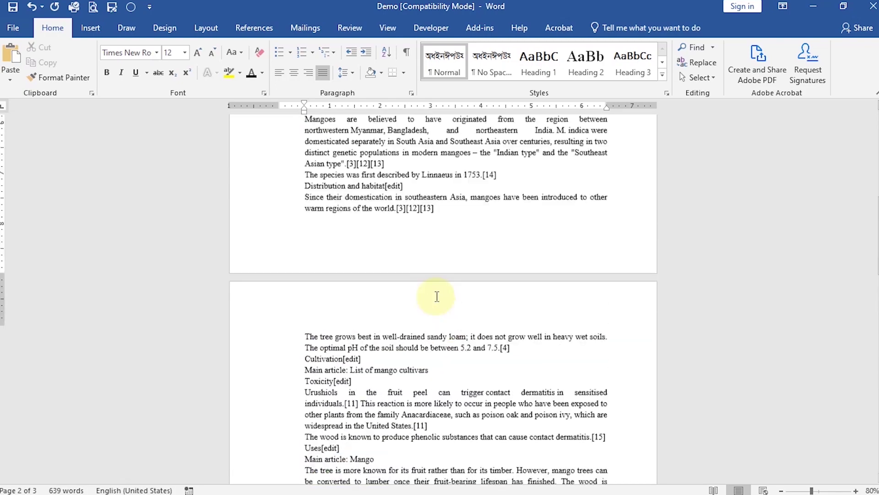
scroll(431, 296, "up", 2)
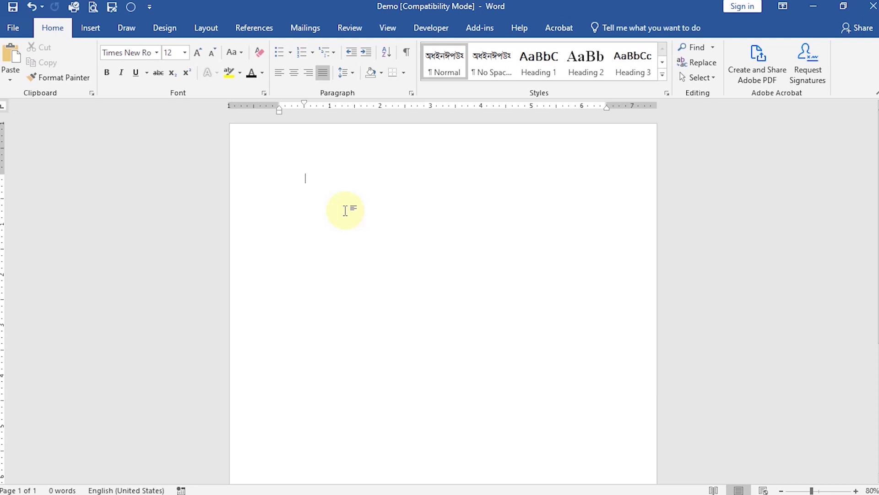
Step: Paste the copied article into the blank document with Keep Source Formatting and clear all formatting from the entire text
right_click(311, 181)
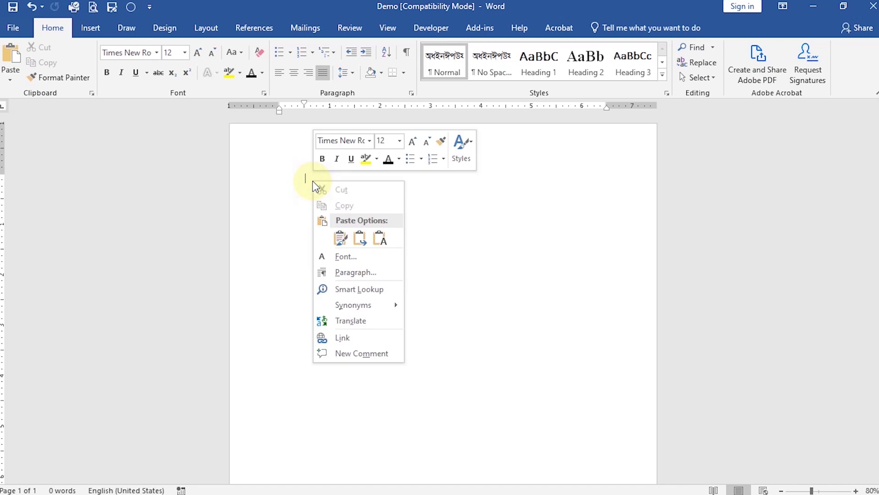
left_click(340, 238)
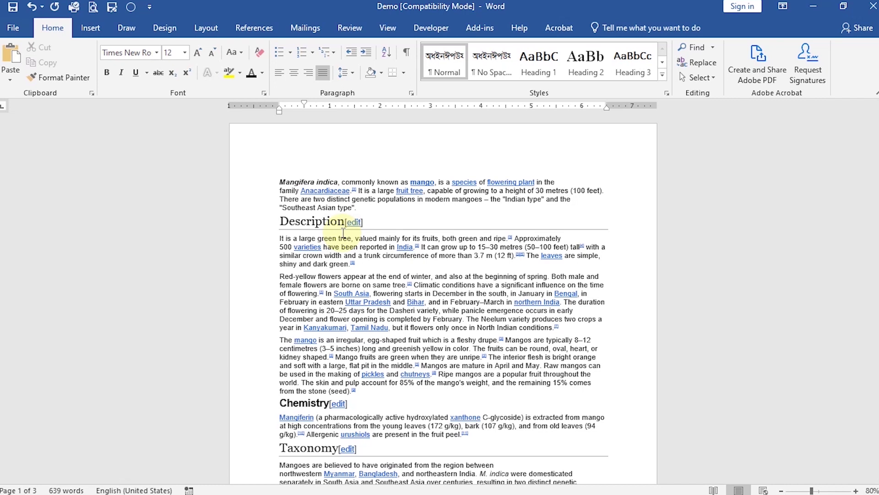
key("ctrl+a")
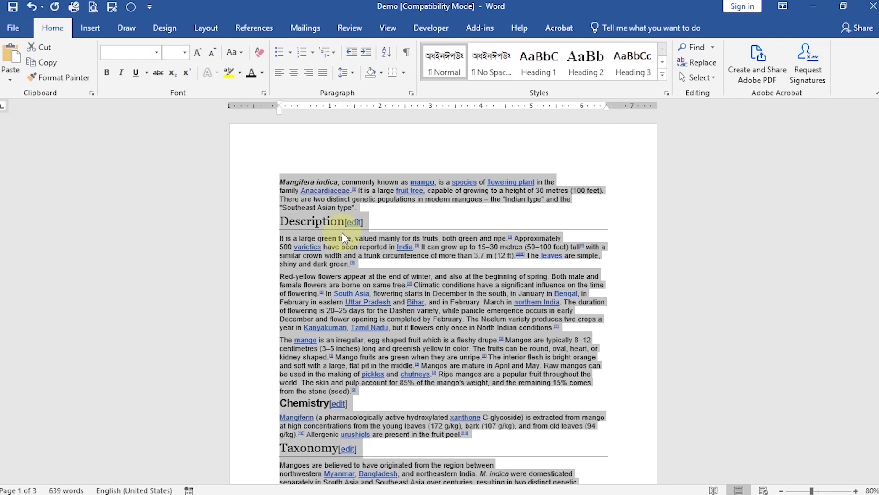
left_click(259, 52)
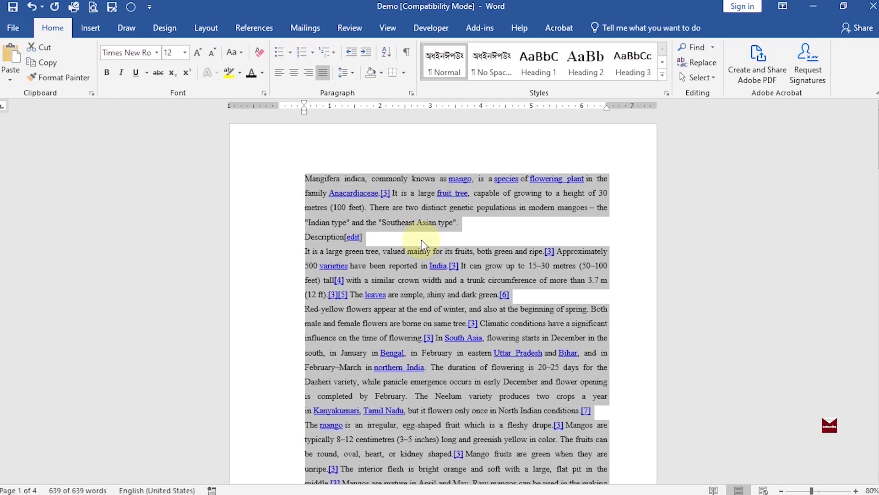
Step: Remove the underline from the links throughout the selected article text
left_click(107, 72)
left_click(107, 73)
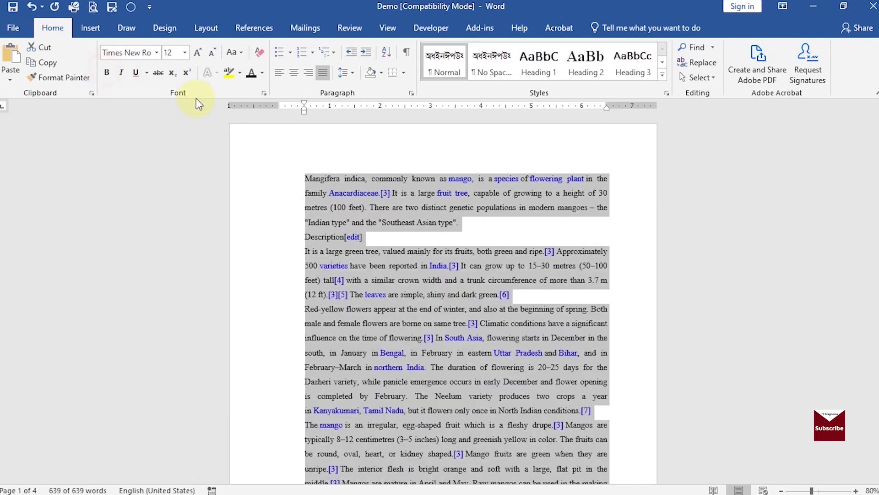
left_click(462, 223)
scroll(403, 275, "down", 7)
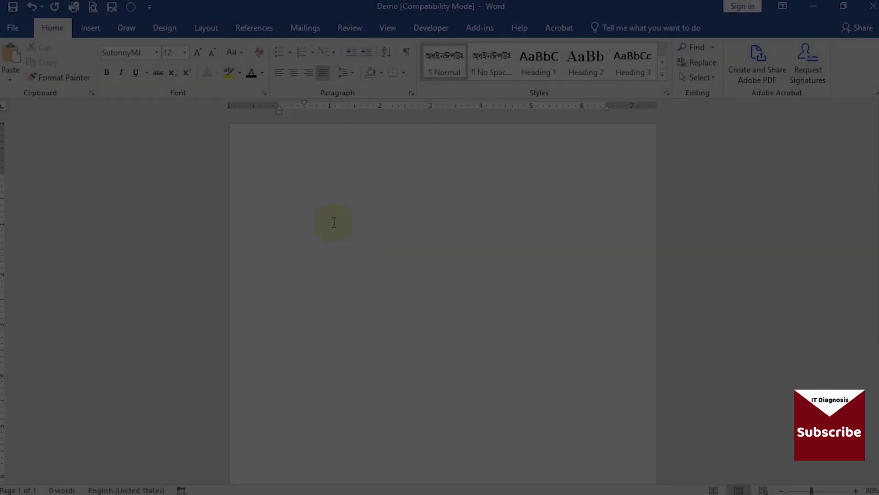
Step: Paste the copied article into the blank document with the Merge Formatting option
right_click(334, 223)
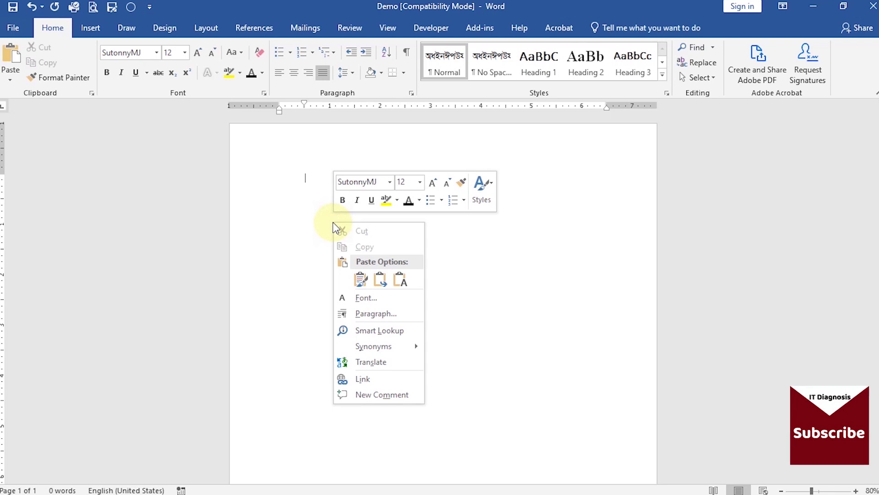
left_click(380, 279)
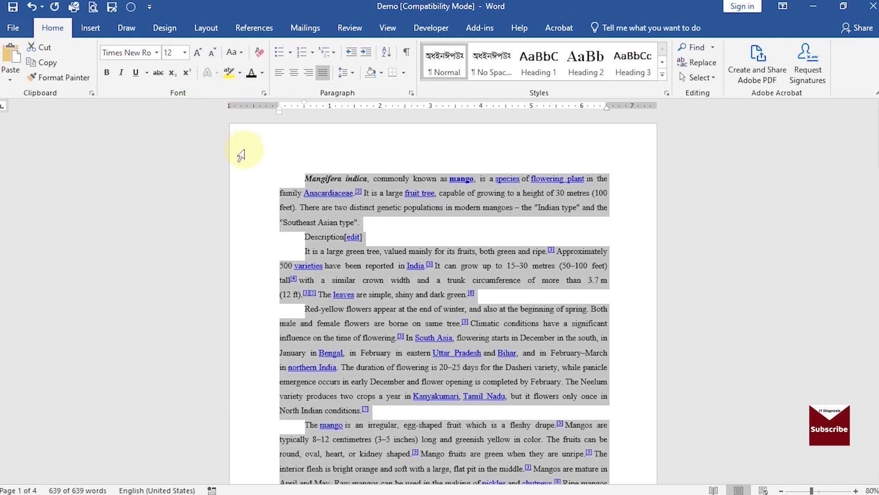
Step: Clear all formatting from the selected article and remove the remaining link underlines and bold from the whole text
left_click(259, 53)
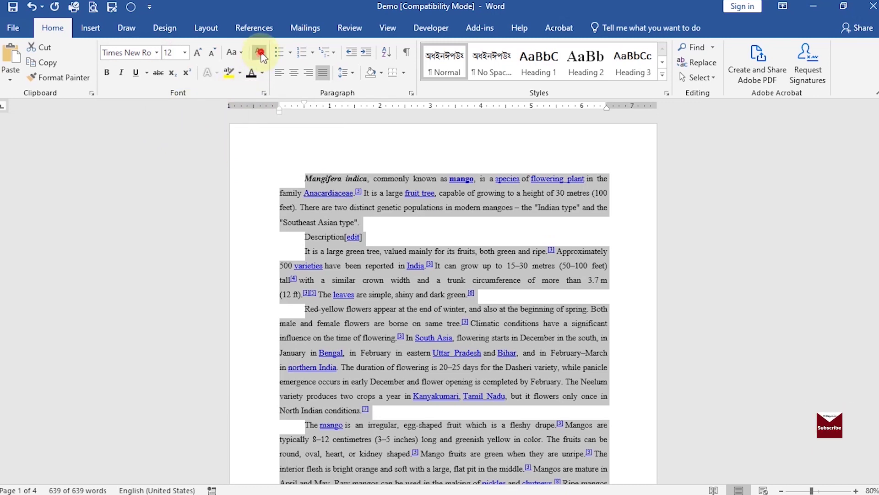
left_click(136, 72)
left_click(136, 72)
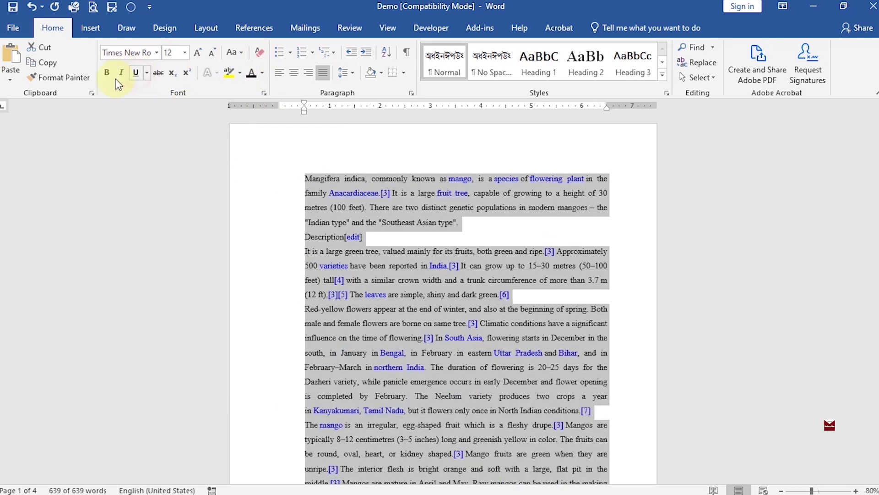
left_click(107, 73)
left_click(106, 72)
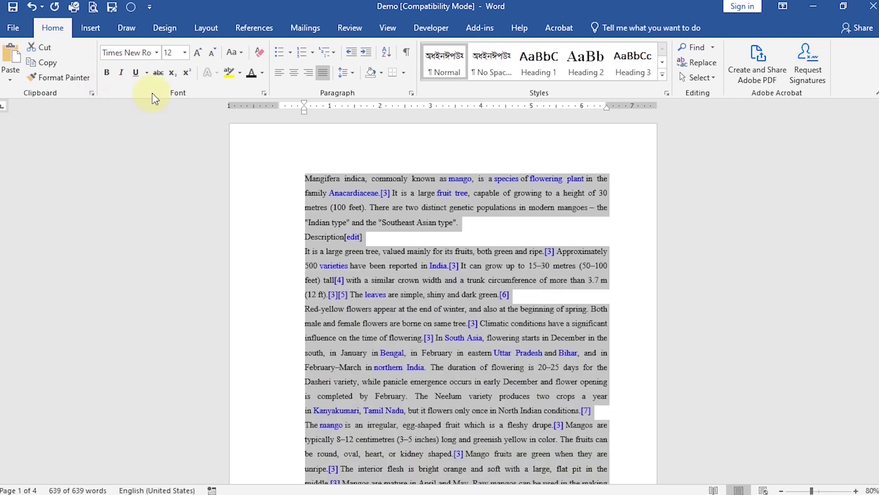
Step: Set the font color of the entire selected article to Automatic so the links match the body text
left_click(247, 73)
left_click(459, 246)
scroll(449, 236, "down", 4)
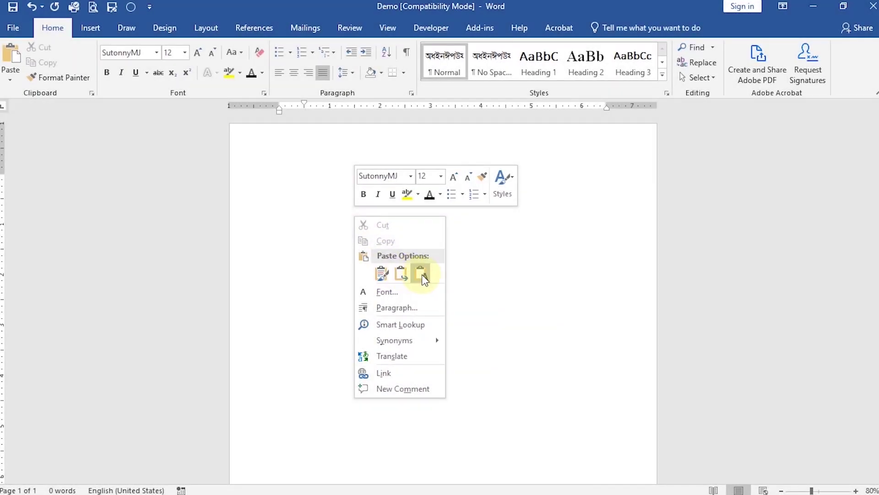
Step: Paste the copied article into the blank document with the Keep Text Only option
left_click(382, 273)
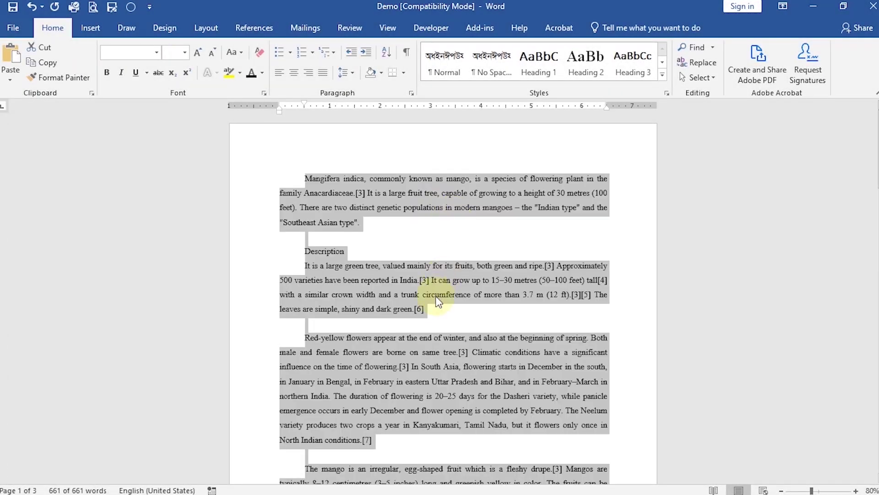
left_click(393, 222)
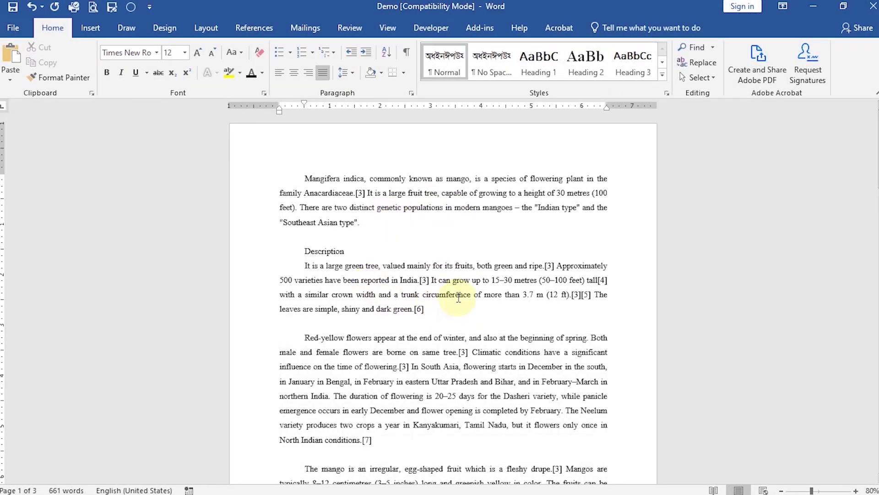
Step: Examine the text-only article from its opening paragraph through the gallery captions on the last page
scroll(458, 298, "down", 3)
scroll(451, 301, "down", 20)
scroll(451, 301, "down", 20)
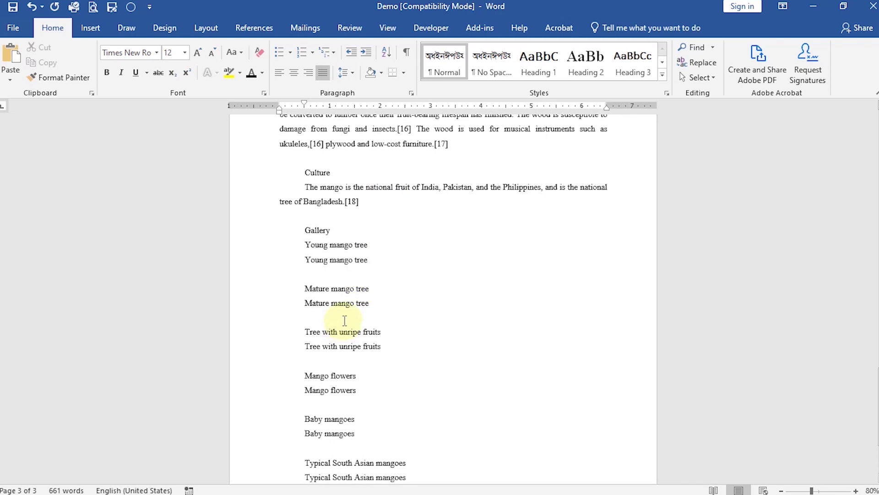
scroll(344, 322, "down", 5)
scroll(346, 321, "up", 7)
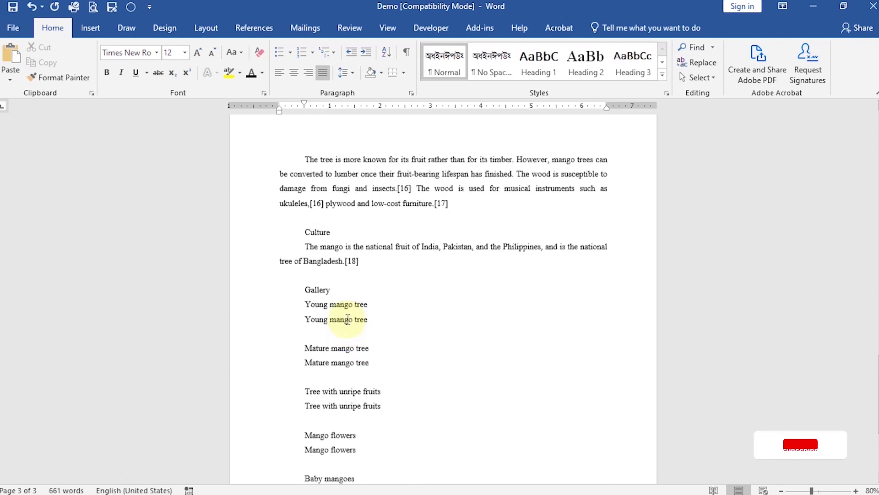
scroll(348, 319, "up", 20)
scroll(350, 321, "up", 20)
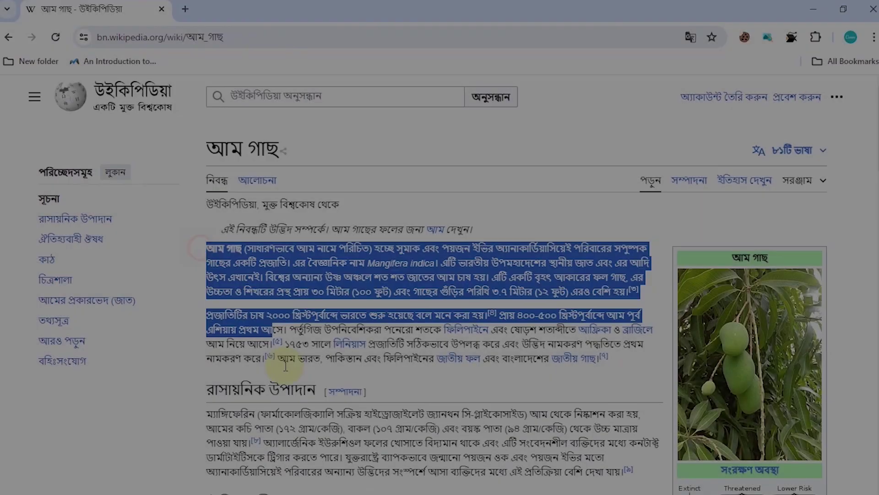
Step: In the browser, select the Bengali Wikipedia mango tree article from its opening paragraph through the gallery and copy it
scroll(290, 389, "down", 10)
left_click_drag(290, 389, 374, 257)
scroll(293, 388, "down", 4)
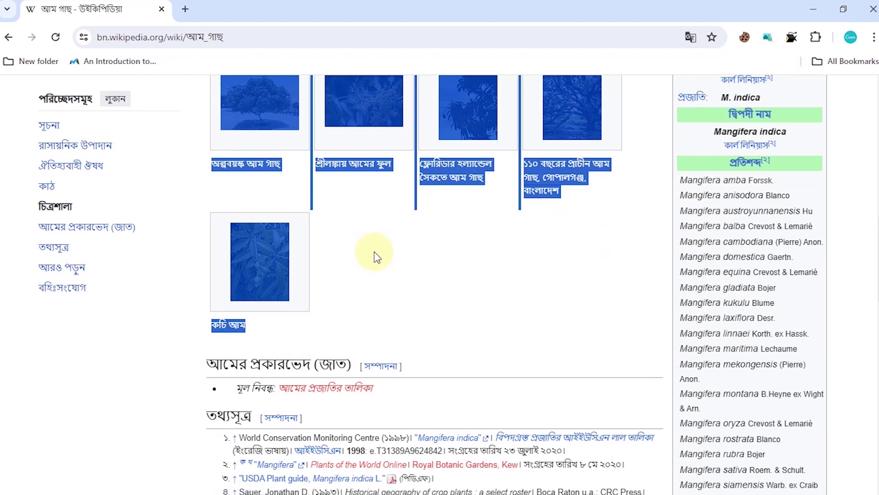
key("Home")
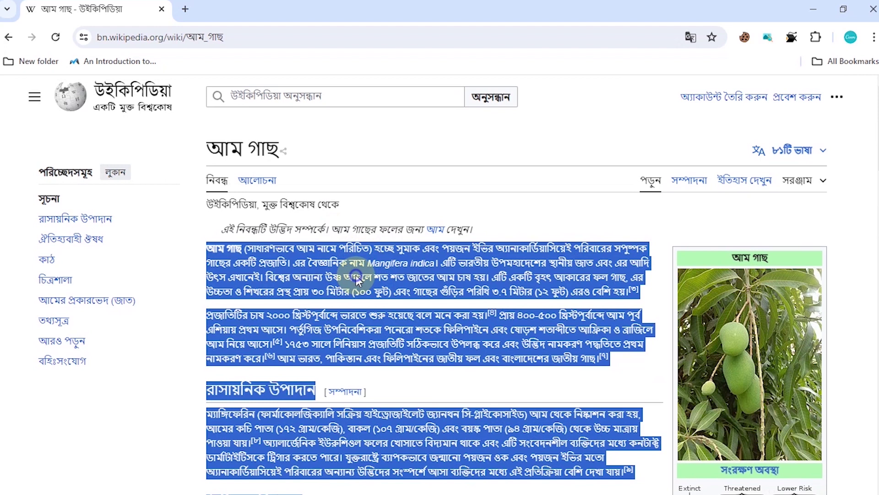
right_click(357, 280)
left_click(373, 288)
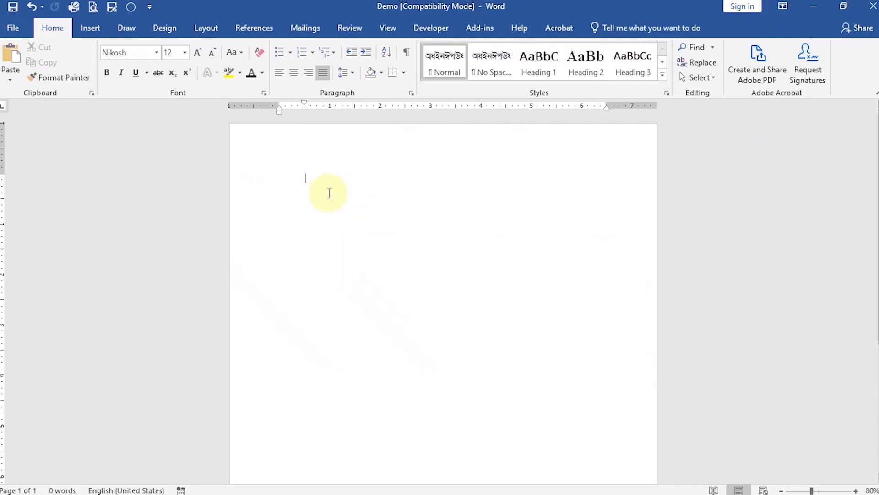
Step: Paste the copied Bengali article with its pictures into the blank Word document using Merge Formatting
right_click(314, 179)
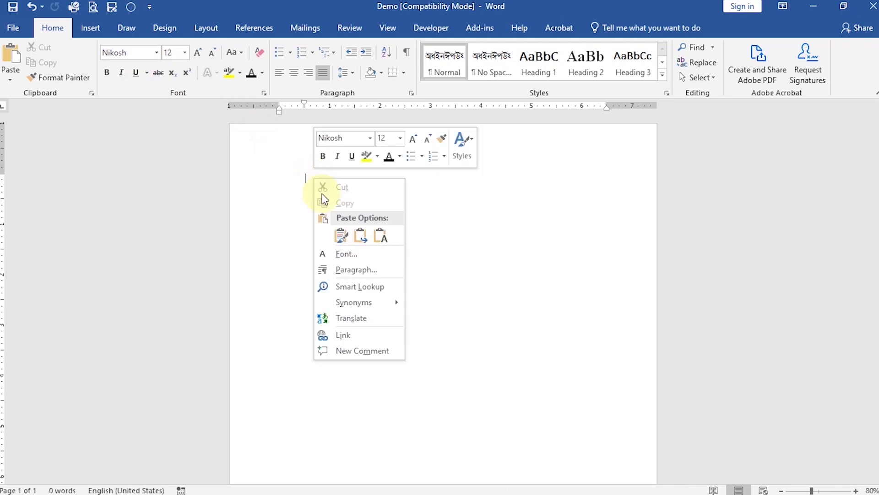
left_click(360, 235)
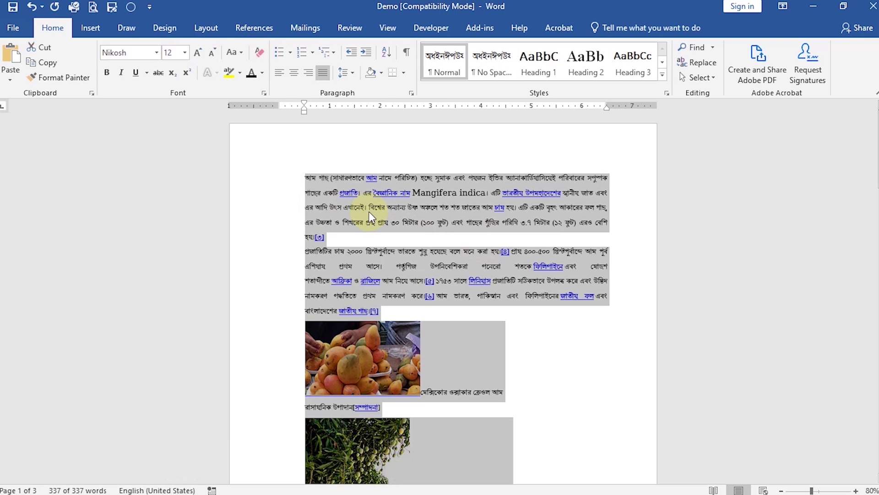
Step: Remove underlines and bold from the entire Bengali article and set its font color to Automatic
left_click(135, 73)
left_click(135, 73)
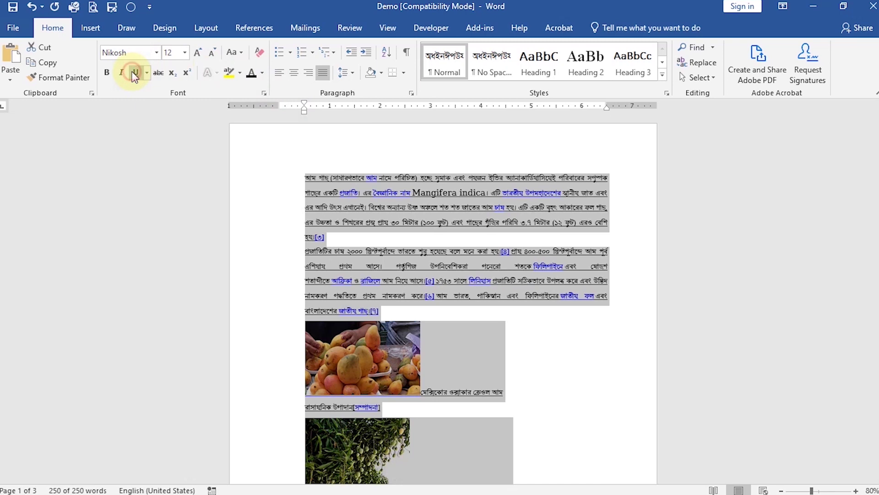
left_click(107, 73)
left_click(107, 73)
left_click(258, 73)
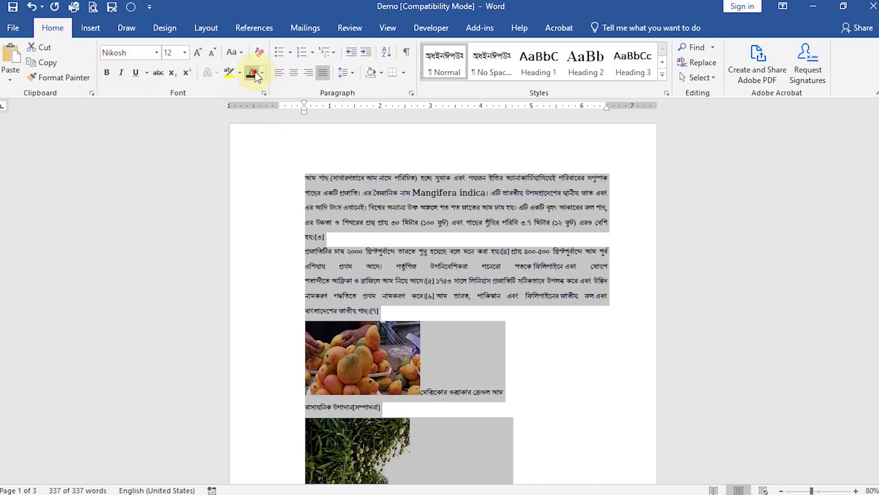
left_click(362, 240)
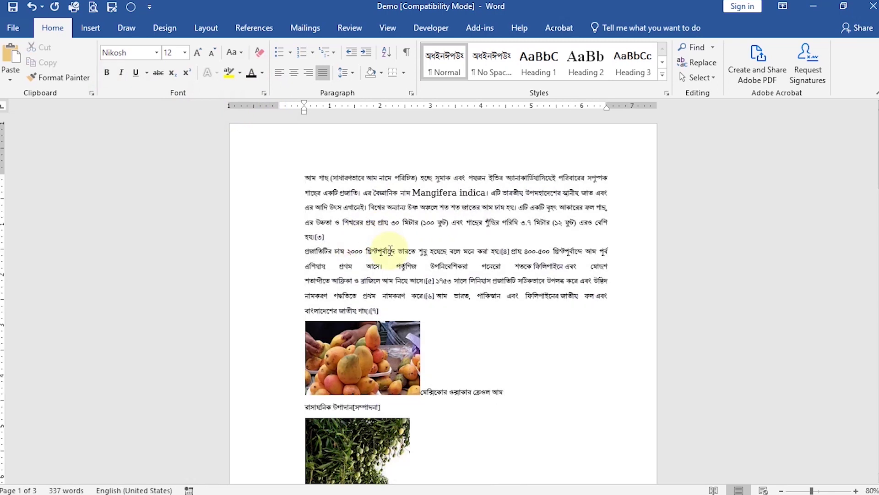
Step: Move the caption beside the picture of piled mangoes onto its own line below the image
scroll(362, 249, "down", 3)
left_click(350, 309)
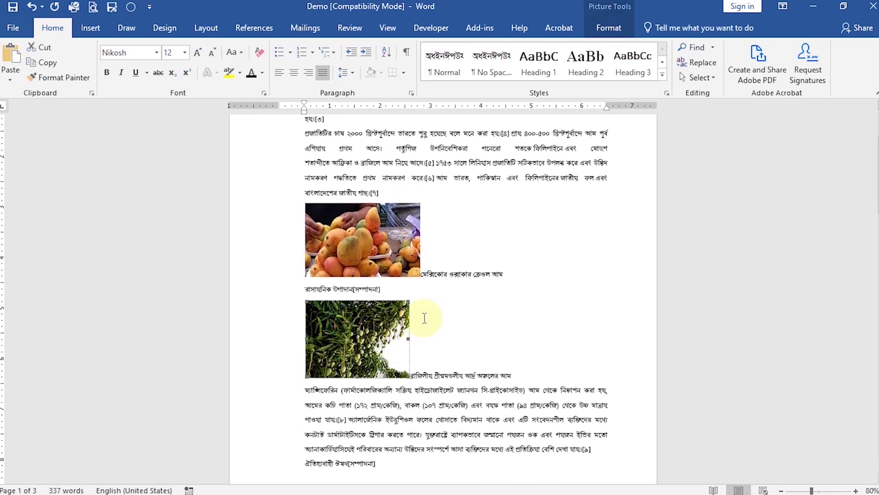
scroll(422, 289, "down", 12)
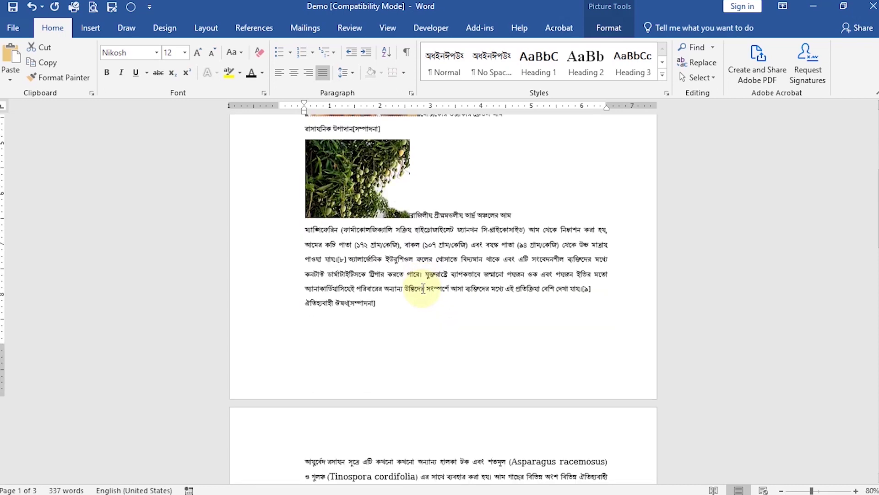
scroll(422, 290, "up", 12)
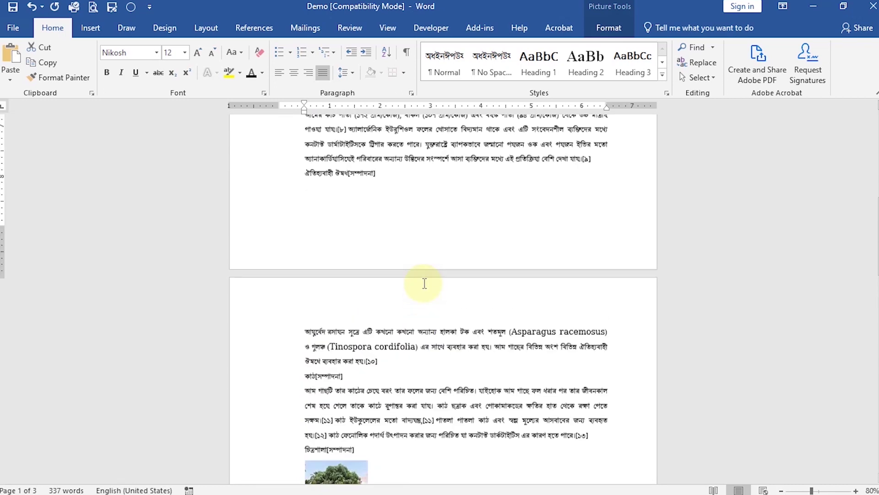
scroll(425, 277, "up", 1)
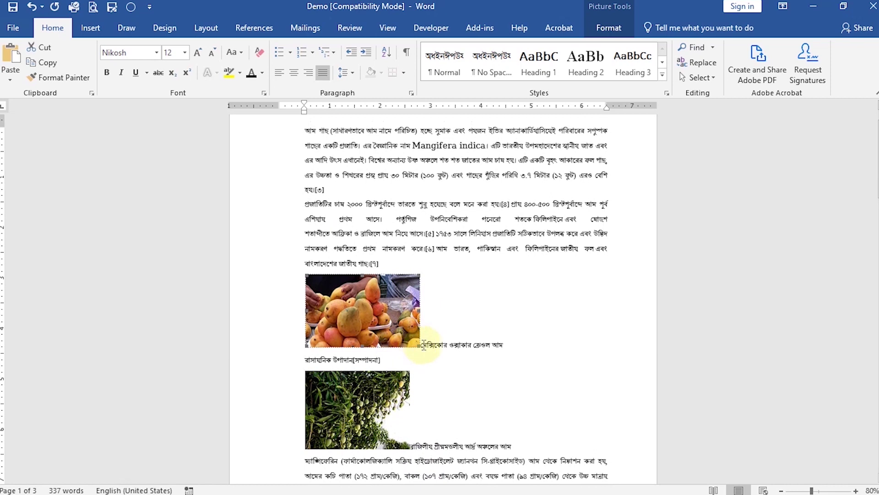
left_click(426, 344)
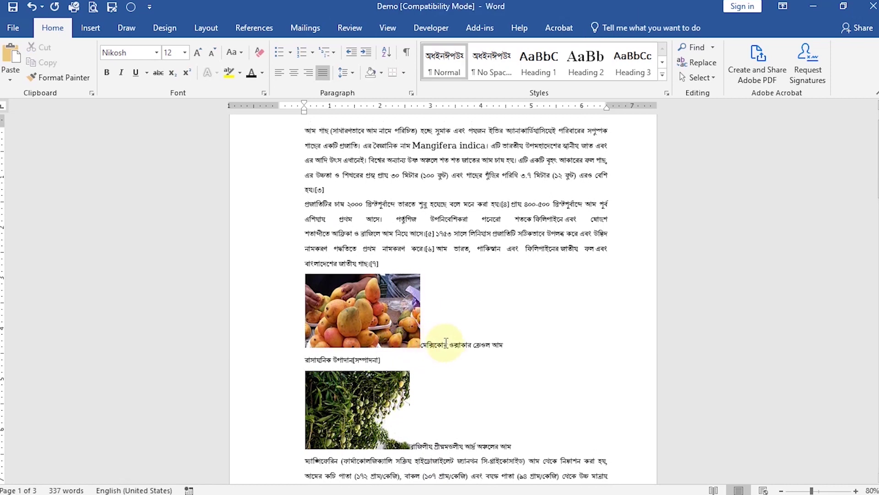
key("Return")
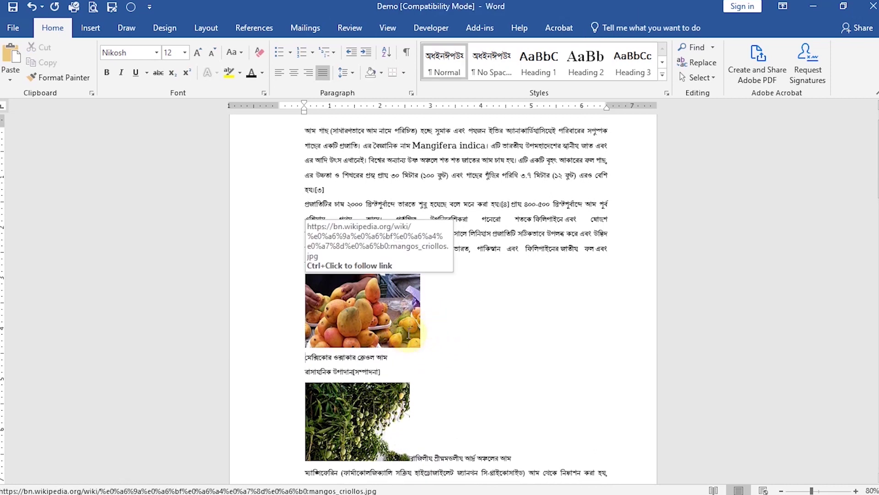
Step: Put the caption of the second picture, the fruit-laden mango tree, on a separate line beneath it and check the remaining pages
scroll(409, 332, "down", 4)
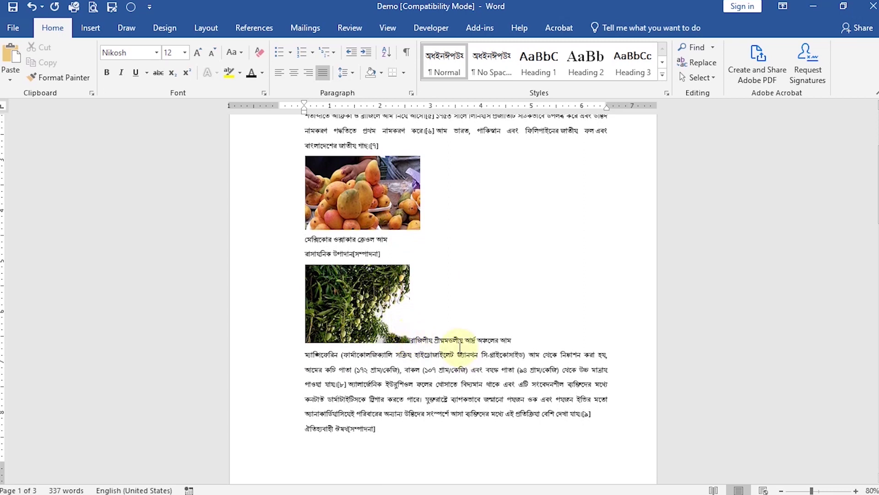
key("Return")
scroll(408, 323, "down", 3)
scroll(408, 324, "down", 12)
scroll(608, 276, "up", 20)
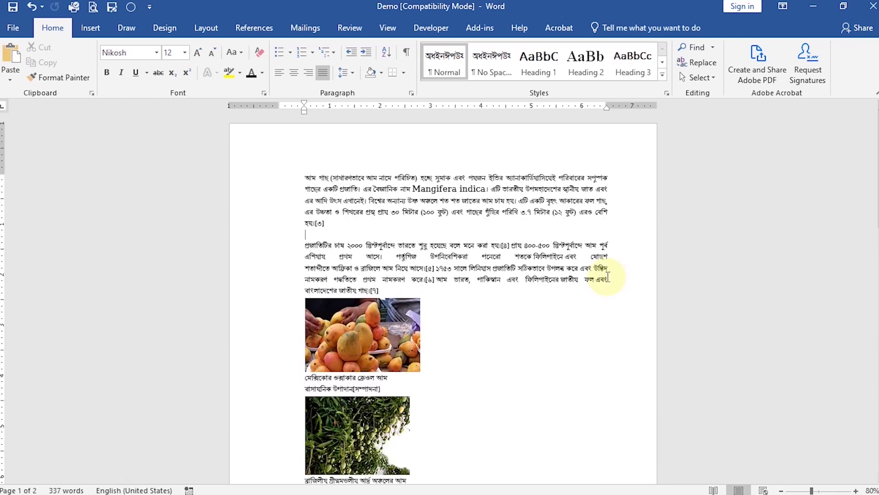